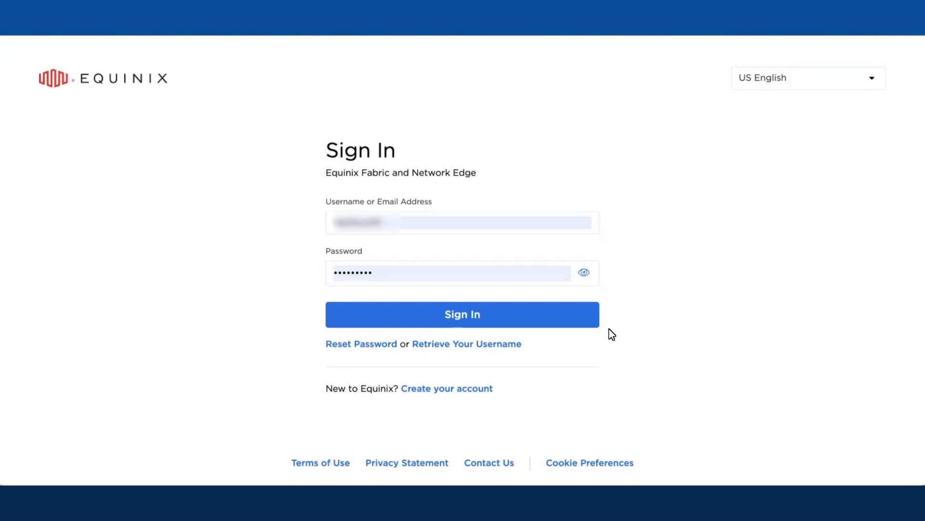
- Sign in and start a new service from the Precision Time menu
{"action": "left_click", "coordinate": [543, 321]}
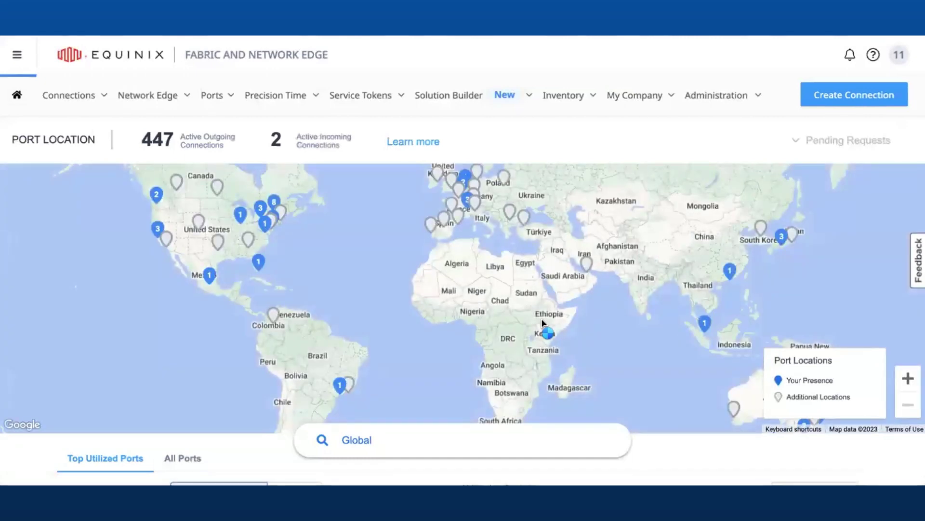
{"action": "left_click", "coordinate": [284, 95]}
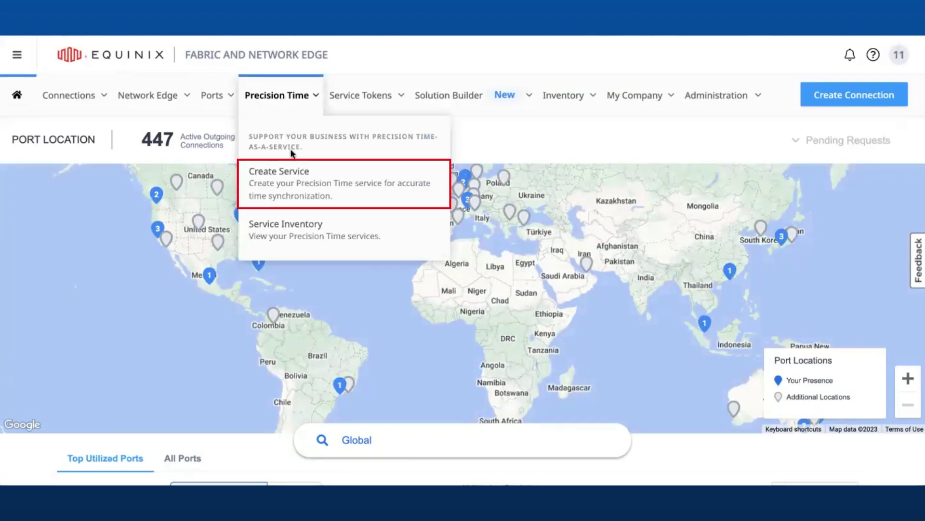
{"action": "left_click", "coordinate": [296, 178]}
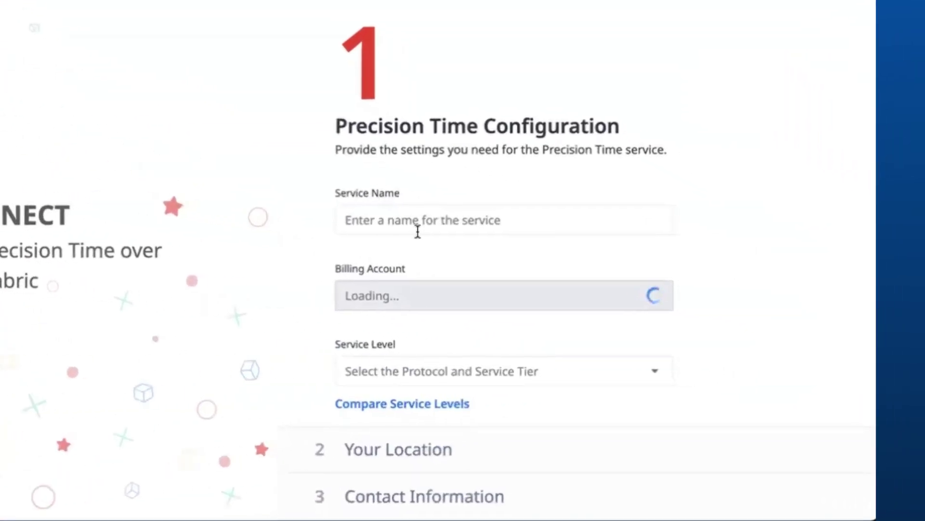
- Name the service 'test-demo' and choose its billing account
{"action": "left_click", "coordinate": [415, 224]}
{"action": "type", "text": "test-demo"}
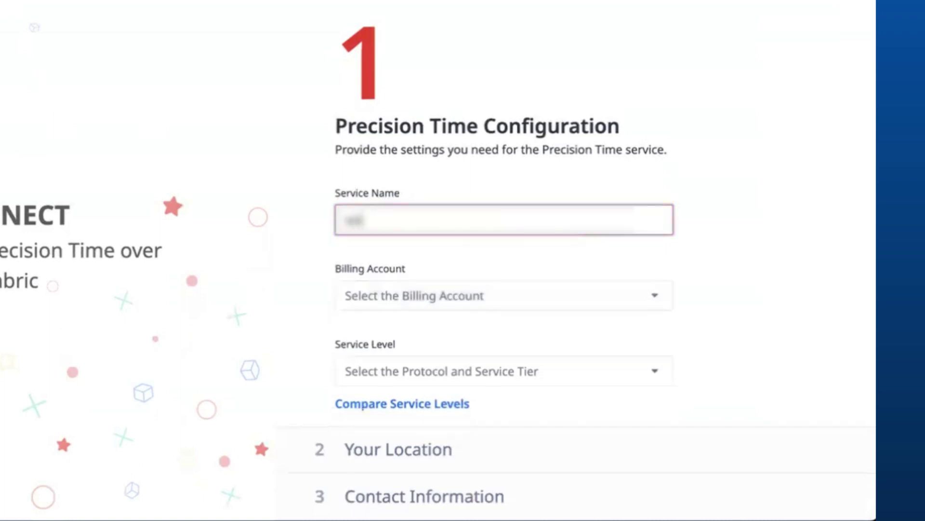
{"action": "scroll", "coordinate": [504, 260], "scroll_direction": "down", "scroll_amount": 2}
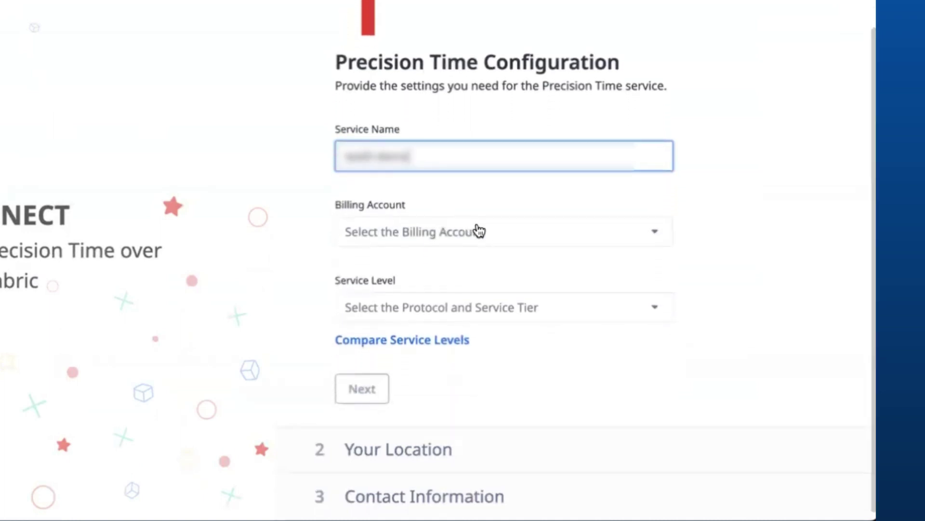
{"action": "left_click", "coordinate": [487, 240]}
{"action": "scroll", "coordinate": [455, 308], "scroll_direction": "down", "scroll_amount": 3}
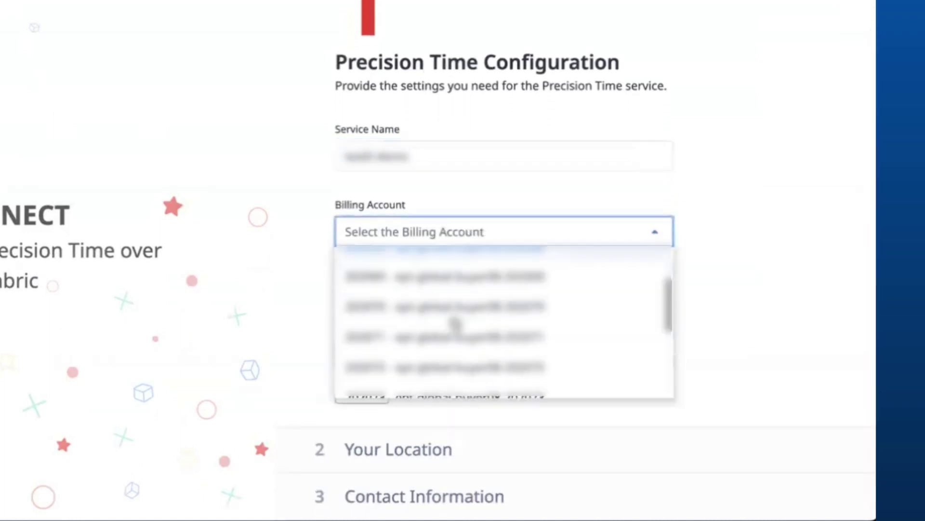
{"action": "left_click", "coordinate": [444, 384]}
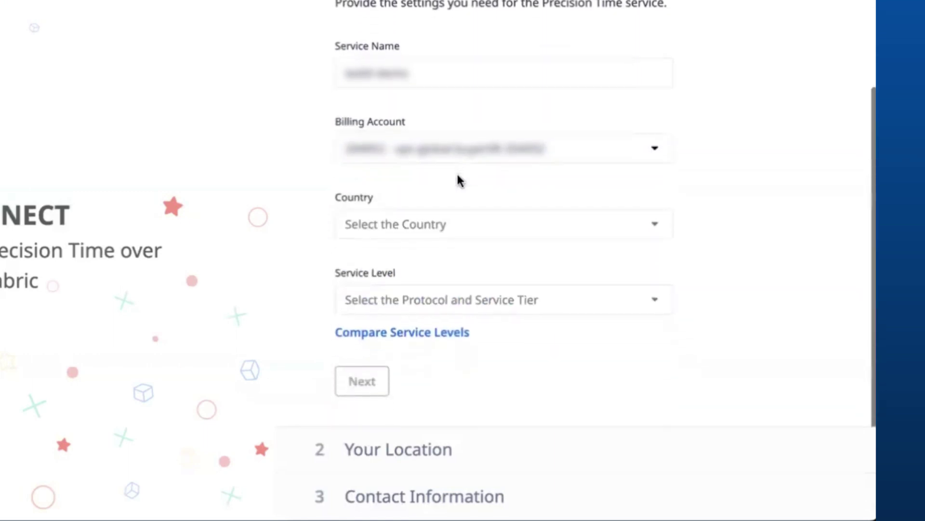
- Set the country to United States of America and the service level to PTP - Standard
{"action": "left_click", "coordinate": [456, 228]}
{"action": "left_click", "coordinate": [420, 284]}
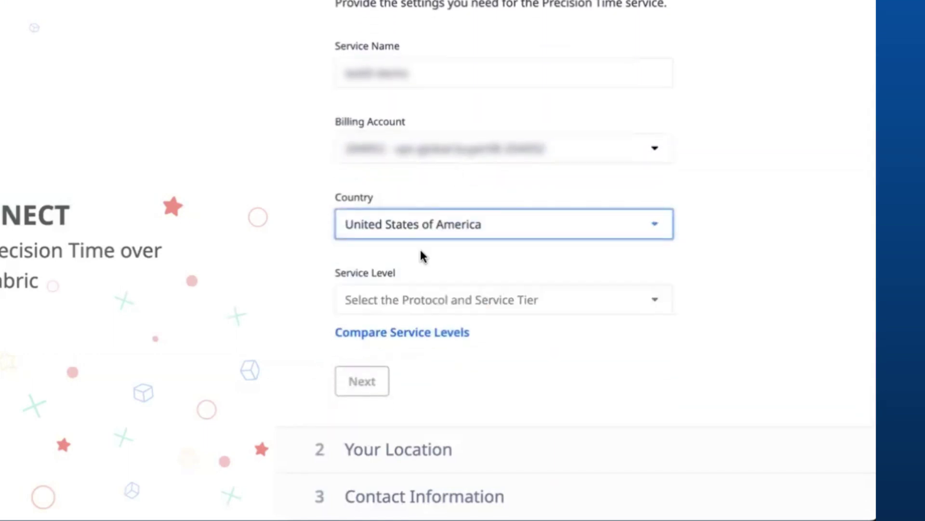
{"action": "left_click", "coordinate": [485, 300]}
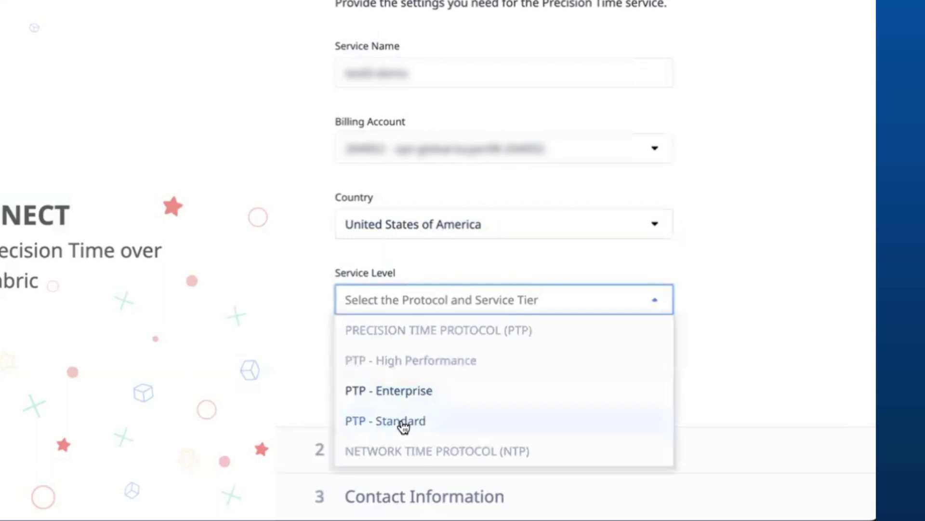
{"action": "left_click", "coordinate": [420, 417]}
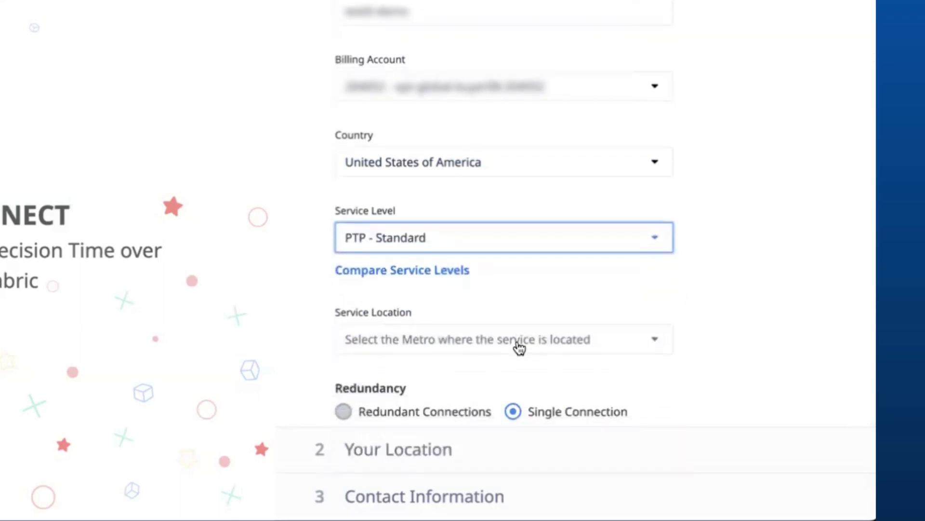
{"action": "left_click", "coordinate": [435, 271]}
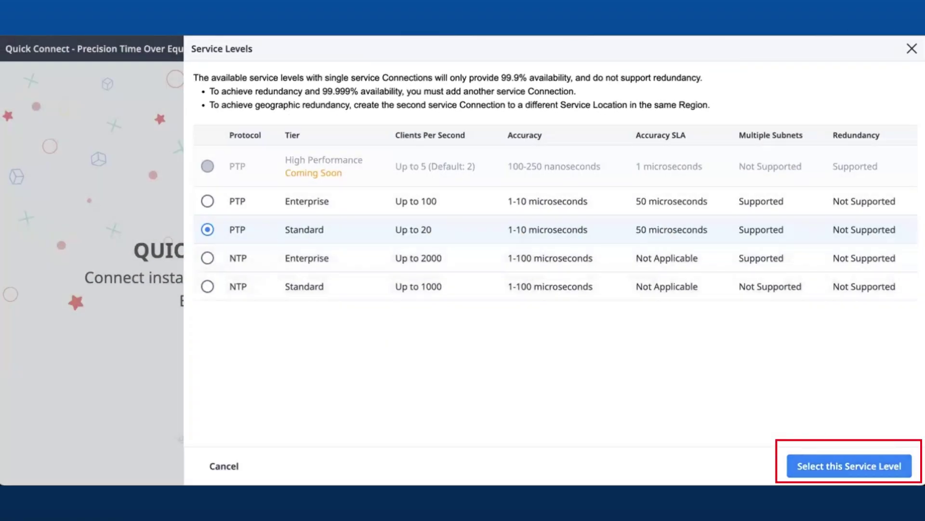
- Confirm PTP Standard in the service level comparison
{"action": "left_click", "coordinate": [849, 466]}
- Choose Silicon Valley as the service location
{"action": "scroll", "coordinate": [830, 342], "scroll_direction": "down", "scroll_amount": 3}
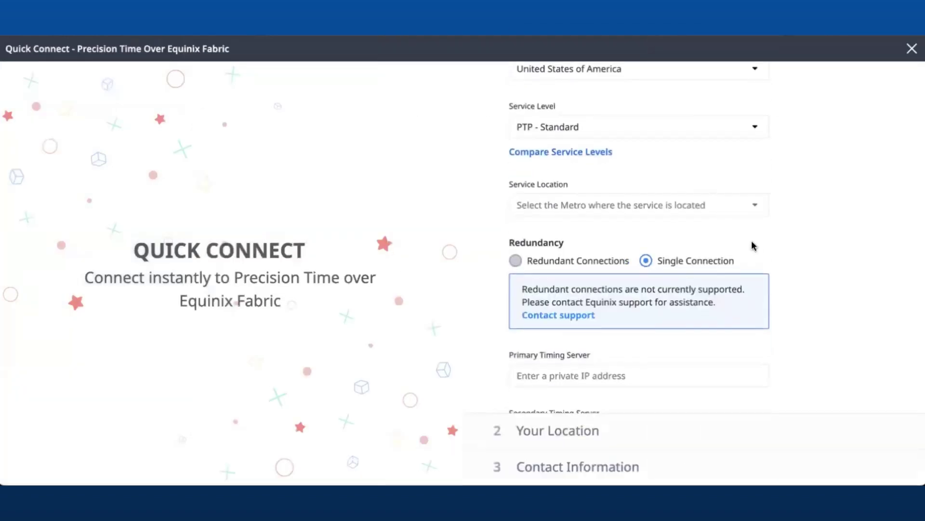
{"action": "left_click", "coordinate": [682, 204]}
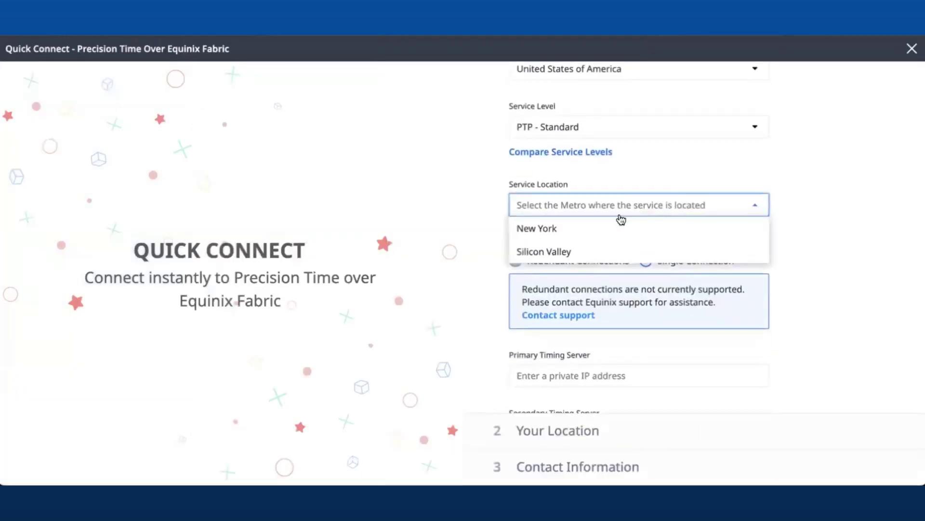
{"action": "left_click", "coordinate": [589, 250]}
- Enter 192.168.1.1 as the primary timing server and continue to Your Location
{"action": "scroll", "coordinate": [627, 231], "scroll_direction": "down", "scroll_amount": 3}
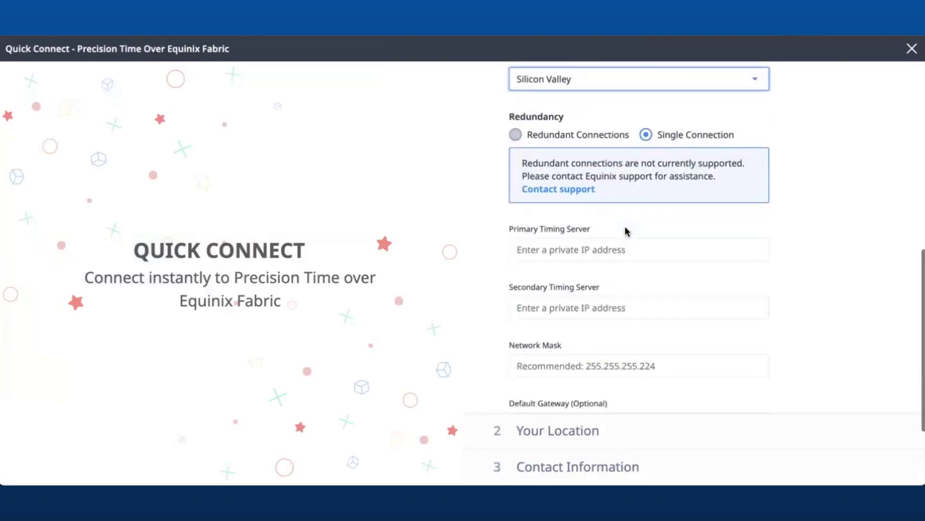
{"action": "left_click", "coordinate": [591, 238]}
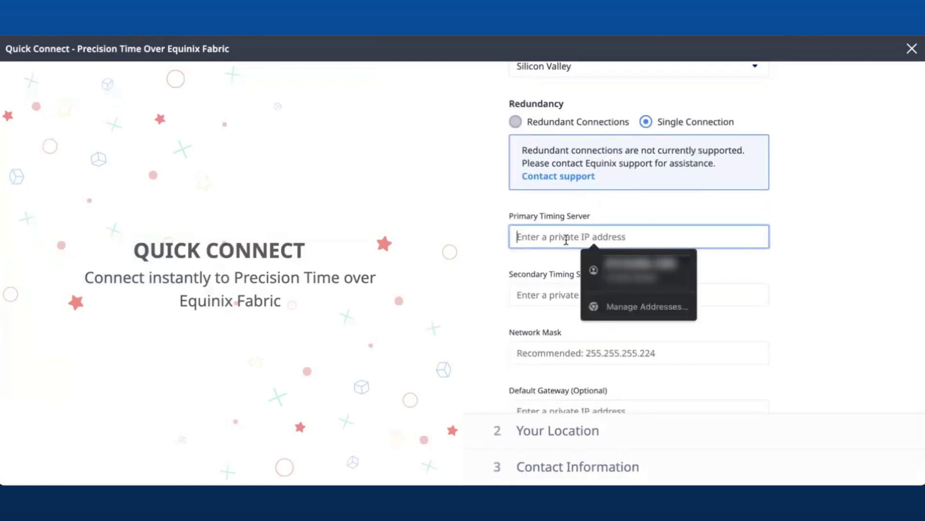
{"action": "type", "text": "192.168.1.1"}
{"action": "left_click_drag", "start_coordinate": [567, 238], "coordinate": [506, 242]}
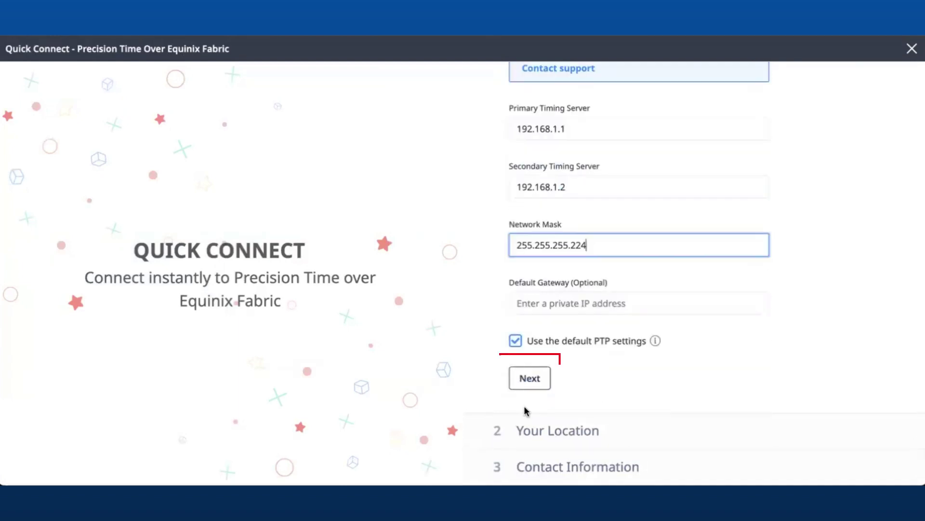
{"action": "left_click", "coordinate": [531, 380]}
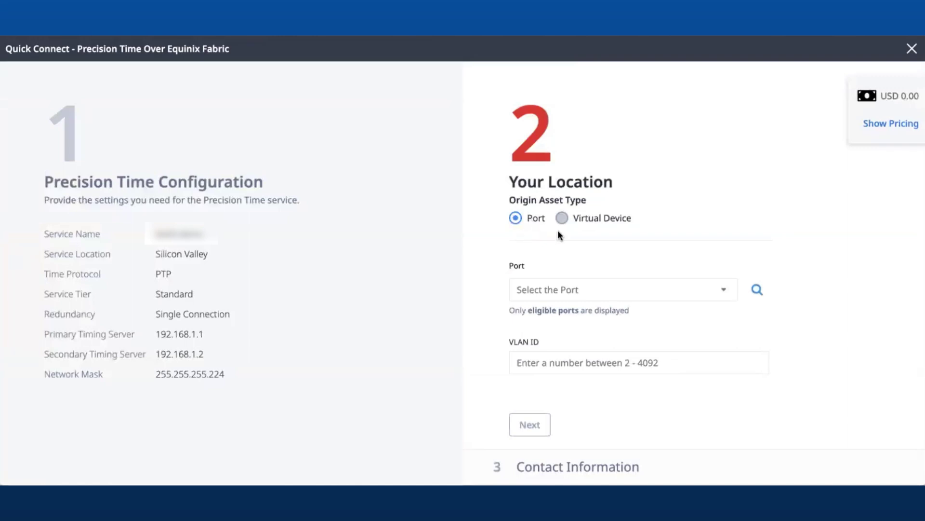
- Choose the origin port with outer tag 567 and inner tag 897, then continue
{"action": "left_click", "coordinate": [614, 290]}
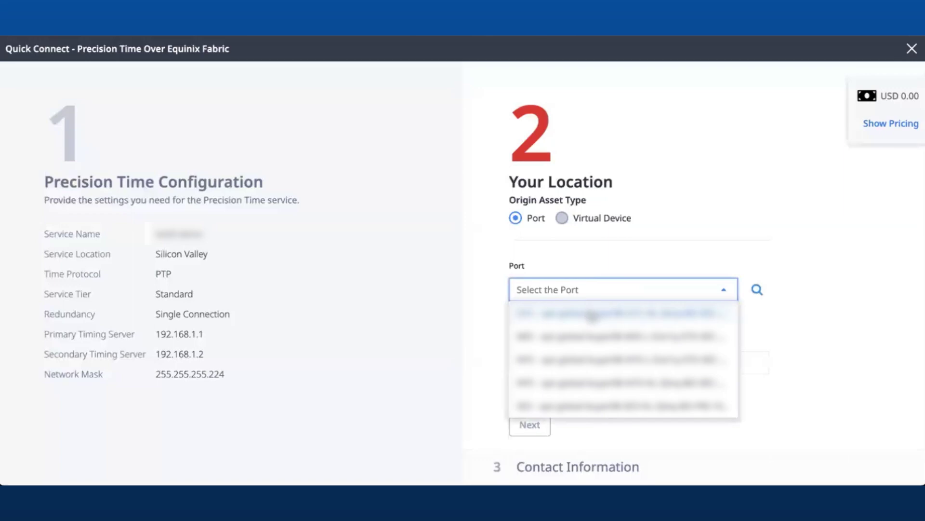
{"action": "left_click", "coordinate": [591, 315]}
{"action": "left_click", "coordinate": [593, 363]}
{"action": "type", "text": "567"}
{"action": "key", "text": "Tab"}
{"action": "type", "text": "897"}
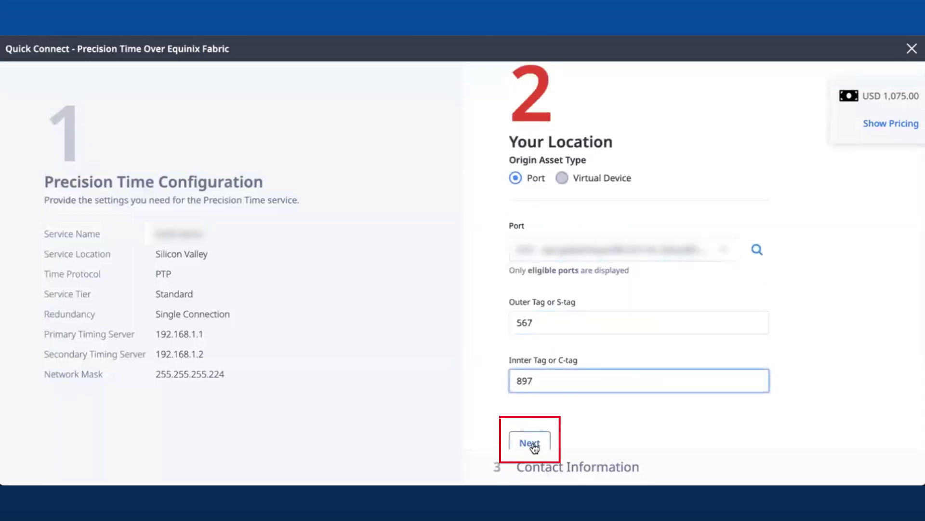
{"action": "left_click", "coordinate": [532, 444]}
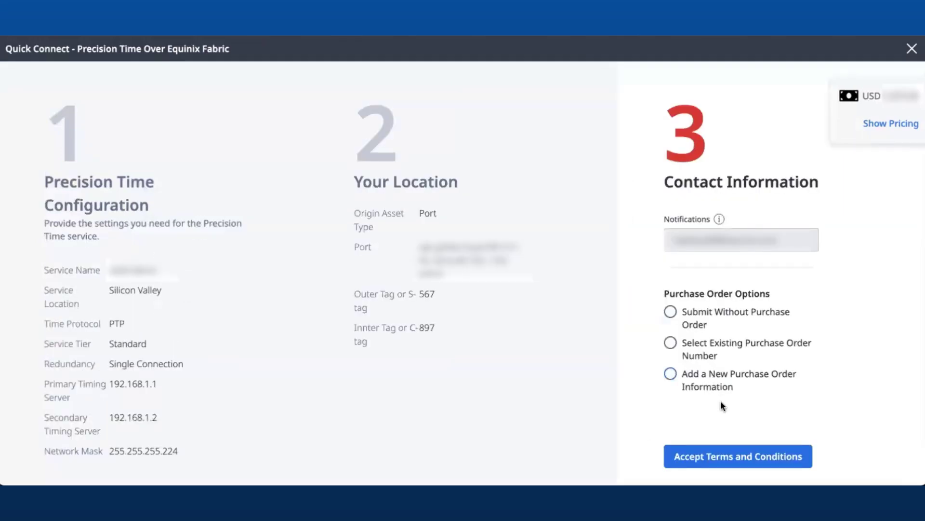
- Submit without a purchase order, accept the terms and conditions, and create the service
{"action": "scroll", "coordinate": [721, 401], "scroll_direction": "down", "scroll_amount": 1}
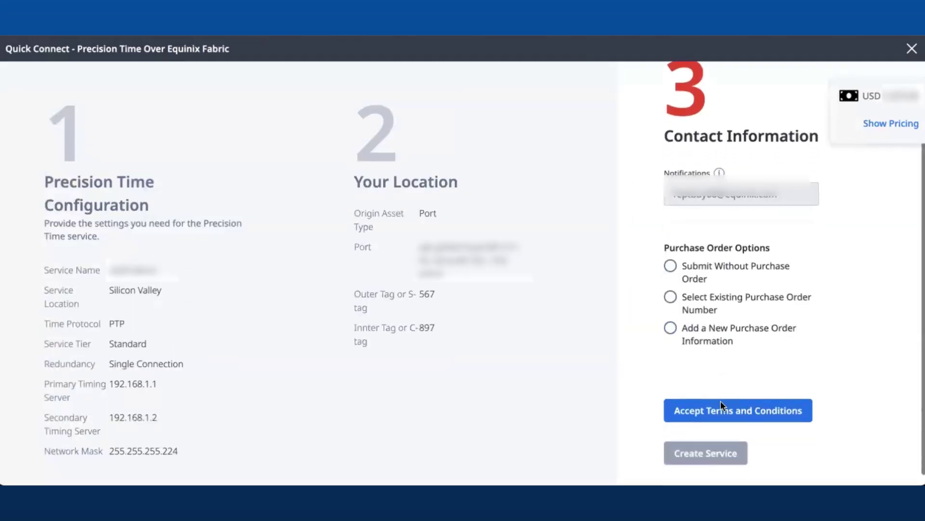
{"action": "left_click", "coordinate": [728, 268]}
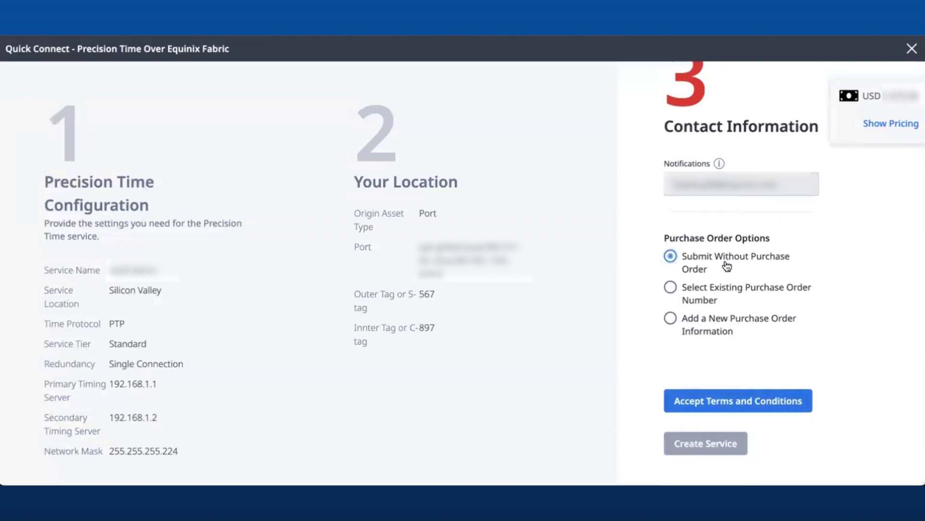
{"action": "left_click", "coordinate": [724, 401]}
{"action": "scroll", "coordinate": [725, 404], "scroll_direction": "down", "scroll_amount": 5}
{"action": "scroll", "coordinate": [724, 404], "scroll_direction": "down", "scroll_amount": 20}
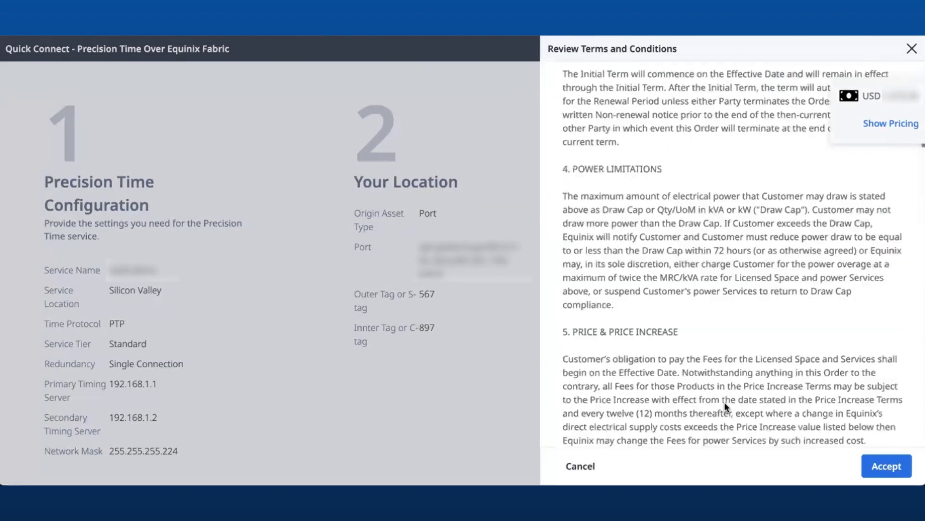
{"action": "scroll", "coordinate": [724, 407], "scroll_direction": "down", "scroll_amount": 20}
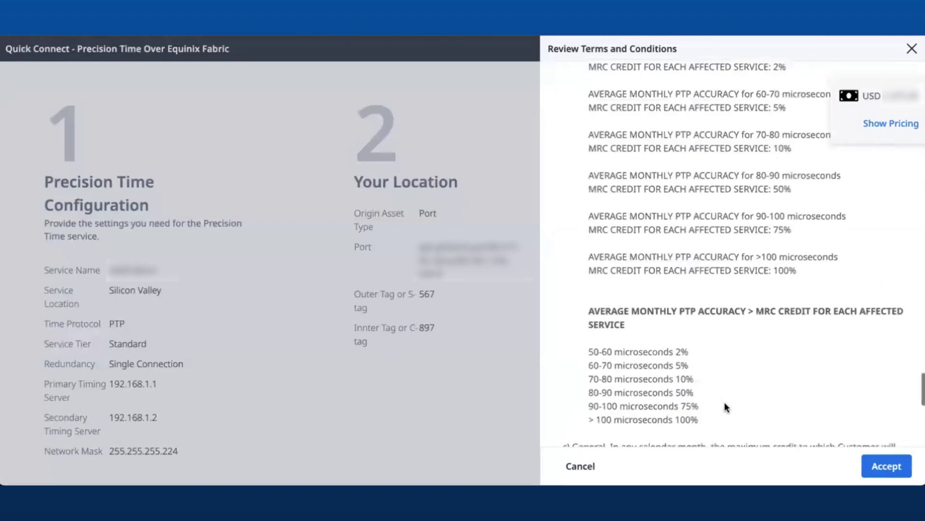
{"action": "left_click", "coordinate": [874, 461]}
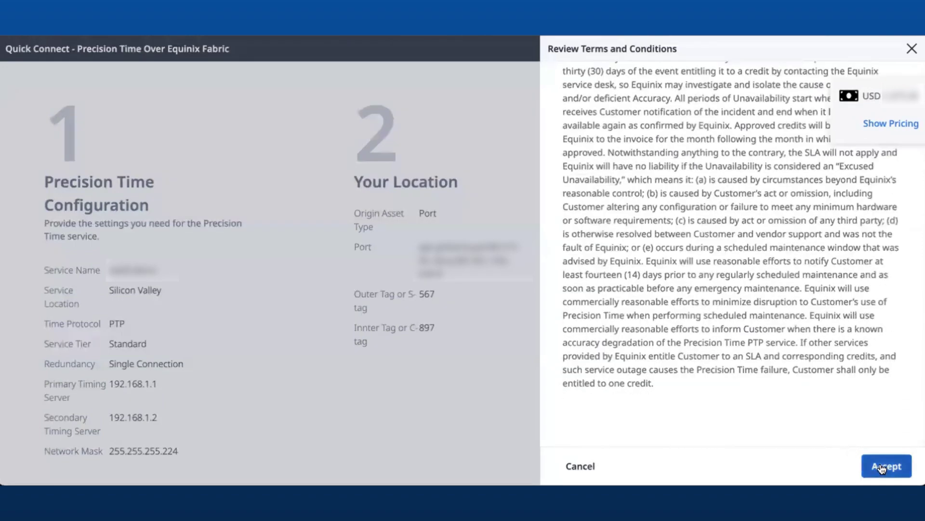
{"action": "scroll", "coordinate": [858, 353], "scroll_direction": "down", "scroll_amount": 1}
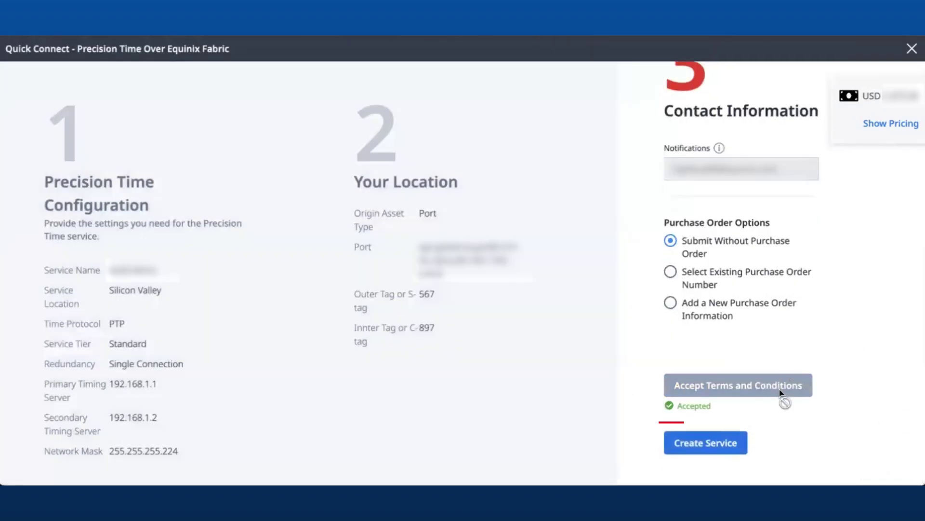
{"action": "left_click", "coordinate": [710, 446]}
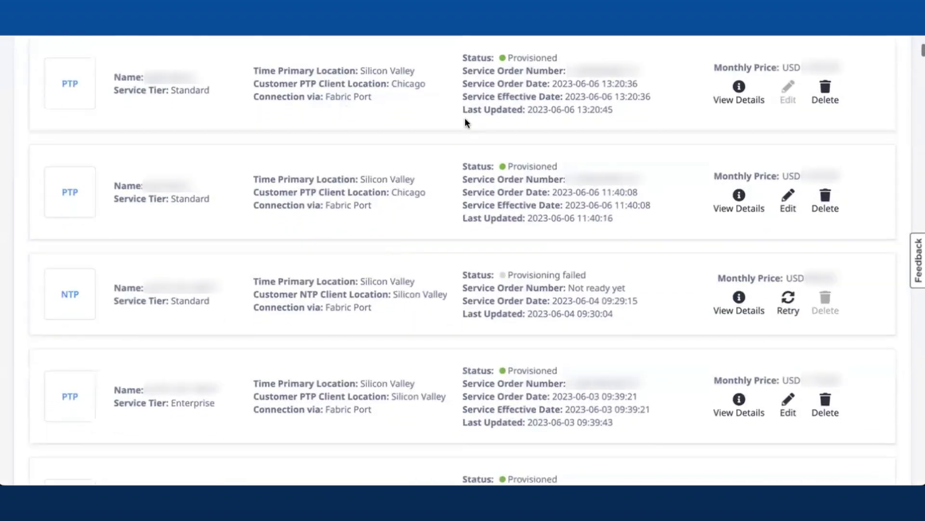
- Open the details of the newest PTP Standard service in the list
{"action": "left_click", "coordinate": [740, 92]}
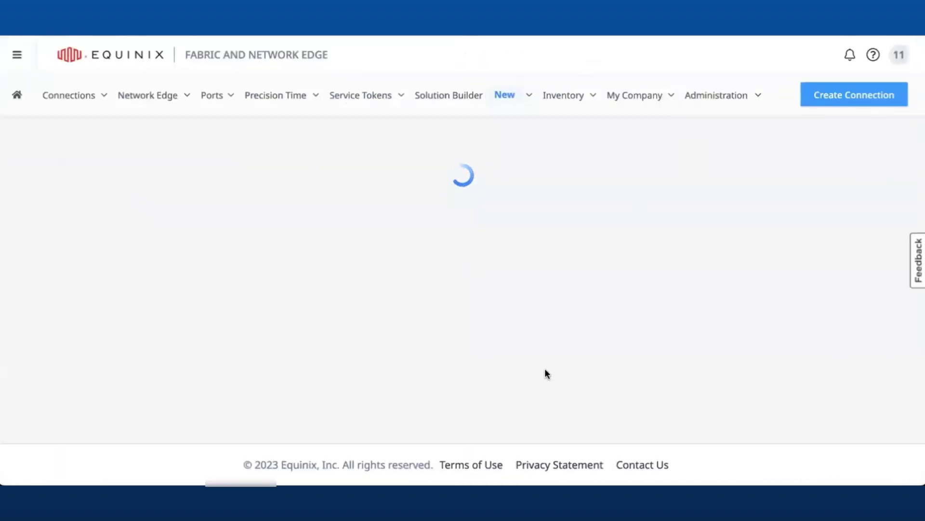
- Review the service details linking the Chicago client to the Silicon Valley master
{"action": "scroll", "coordinate": [461, 415], "scroll_direction": "down", "scroll_amount": 3}
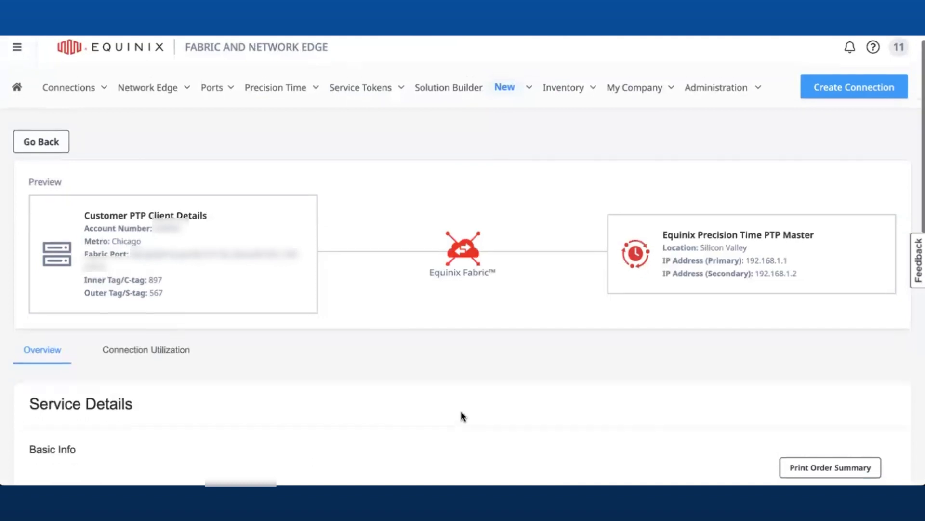
{"action": "scroll", "coordinate": [461, 410], "scroll_direction": "down", "scroll_amount": 4}
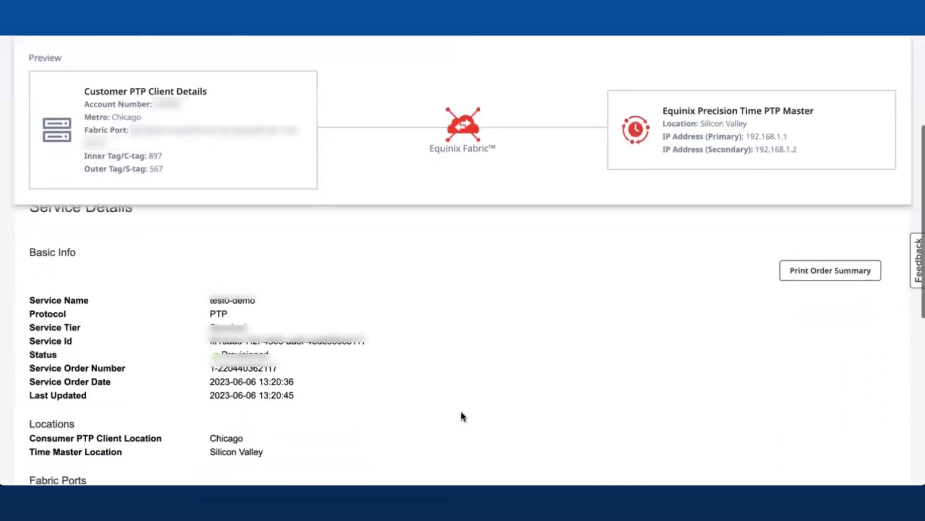
{"action": "scroll", "coordinate": [461, 415], "scroll_direction": "up", "scroll_amount": 10}
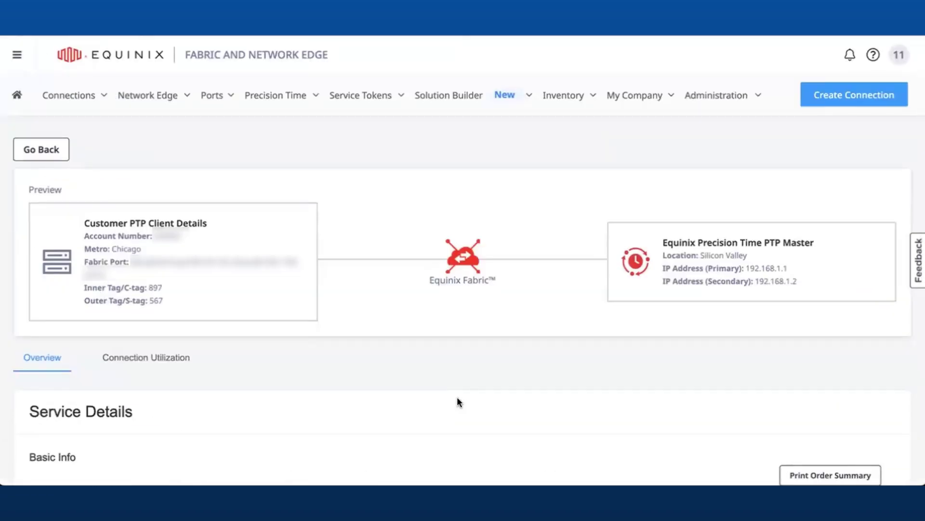
{"action": "mouse_move", "coordinate": [288, 96]}
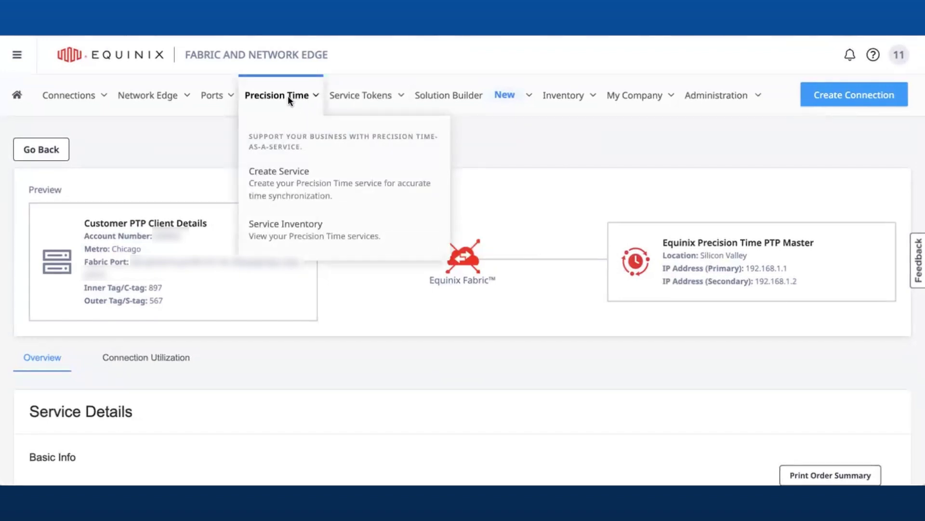
- Browse the Precision Time service inventory listing the Provisioned PTP Standard services
{"action": "left_click", "coordinate": [310, 235]}
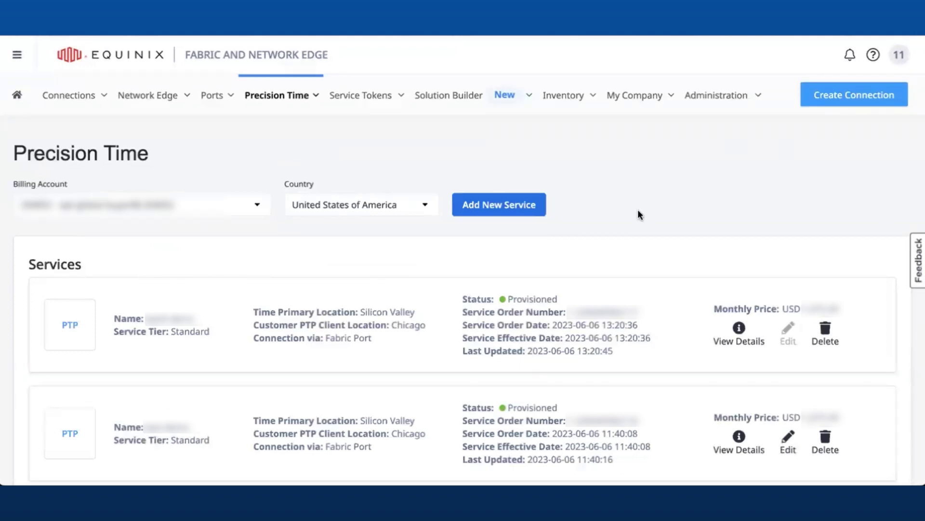
{"action": "scroll", "coordinate": [638, 213], "scroll_direction": "down", "scroll_amount": 1}
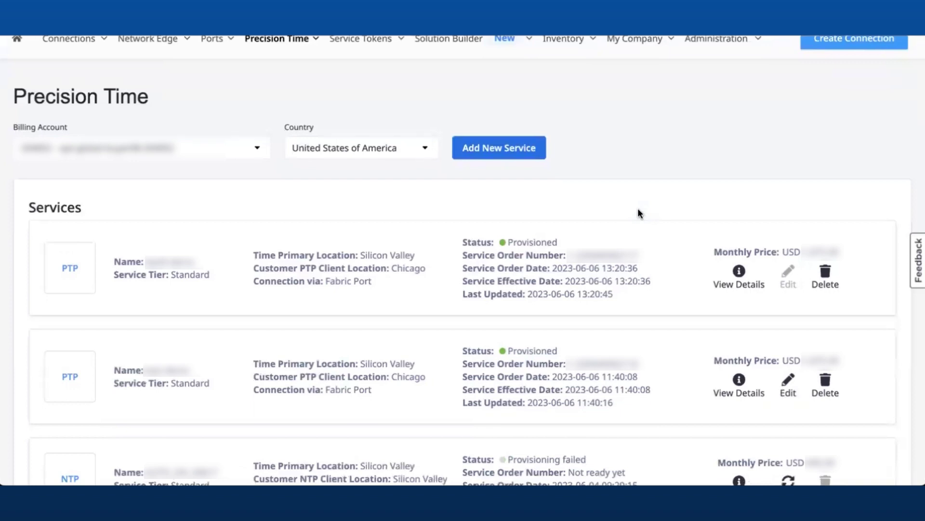
{"action": "scroll", "coordinate": [638, 214], "scroll_direction": "down", "scroll_amount": 2}
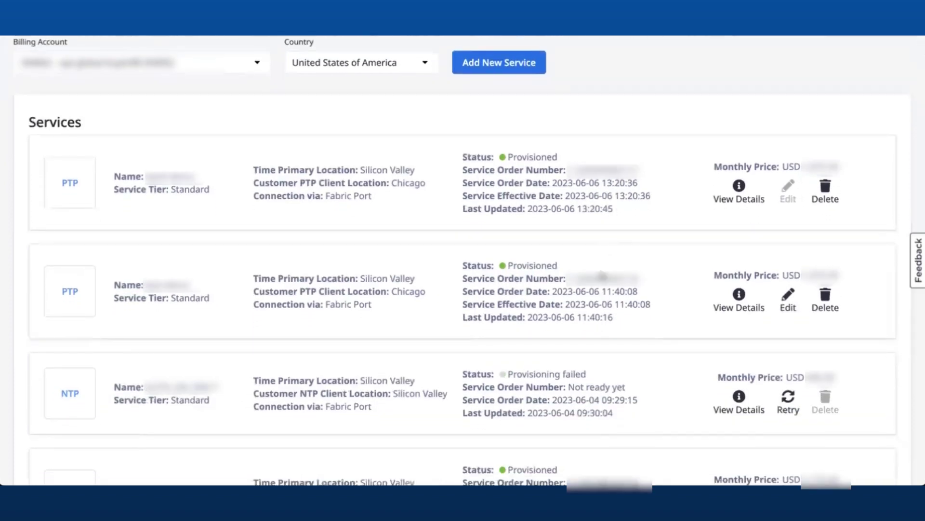
{"action": "scroll", "coordinate": [598, 198], "scroll_direction": "up", "scroll_amount": 3}
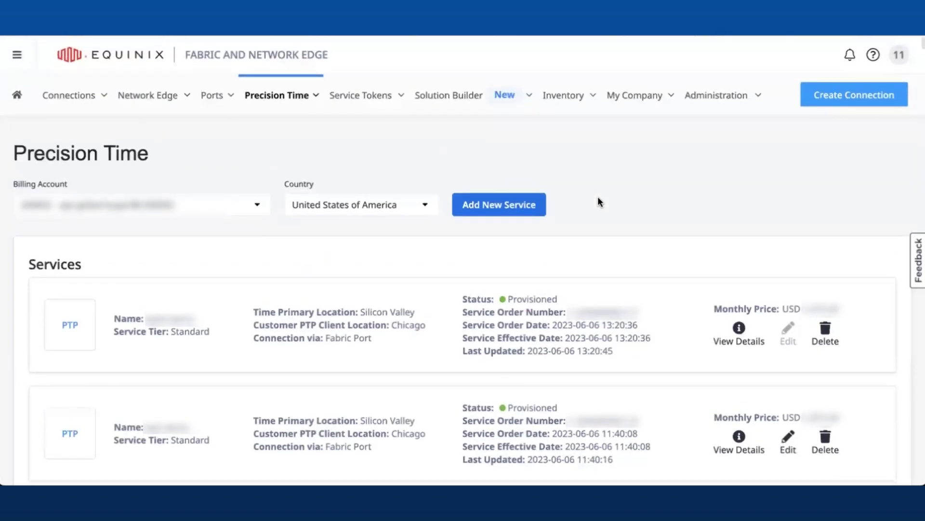